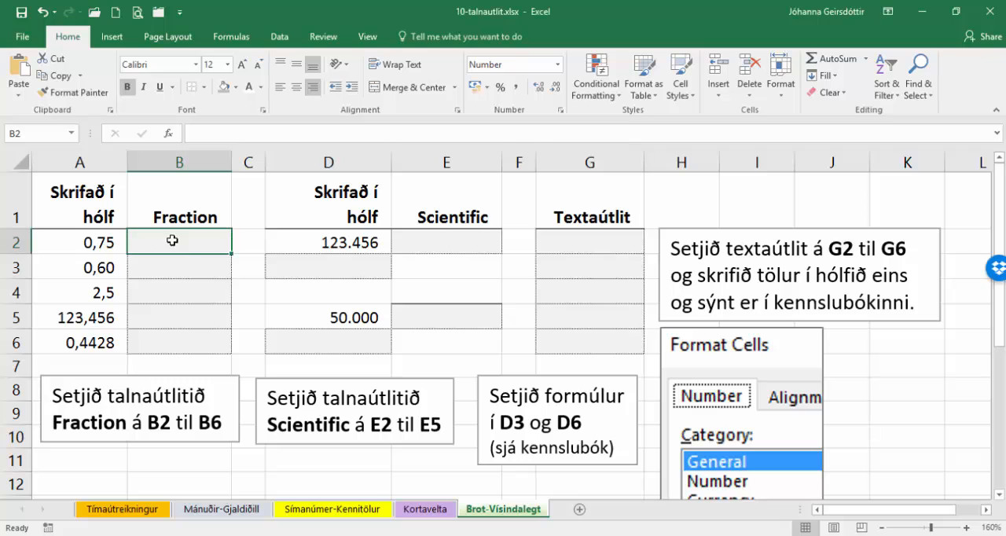
# - Apply the Fraction number format to the empty cells B2 through B6
pyautogui.click(84, 243)
pyautogui.click(88, 265)
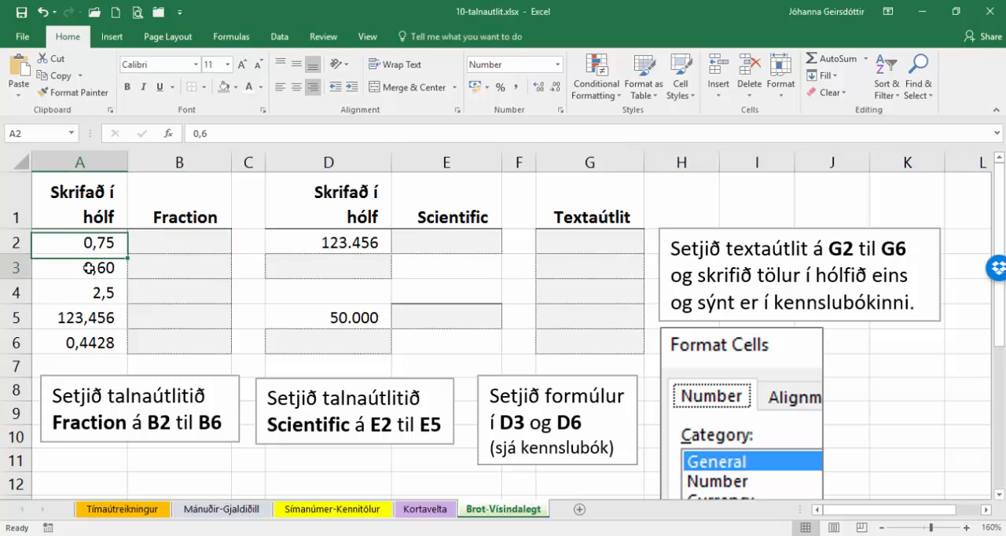
pyautogui.moveTo(175, 242); pyautogui.dragTo(186, 337)
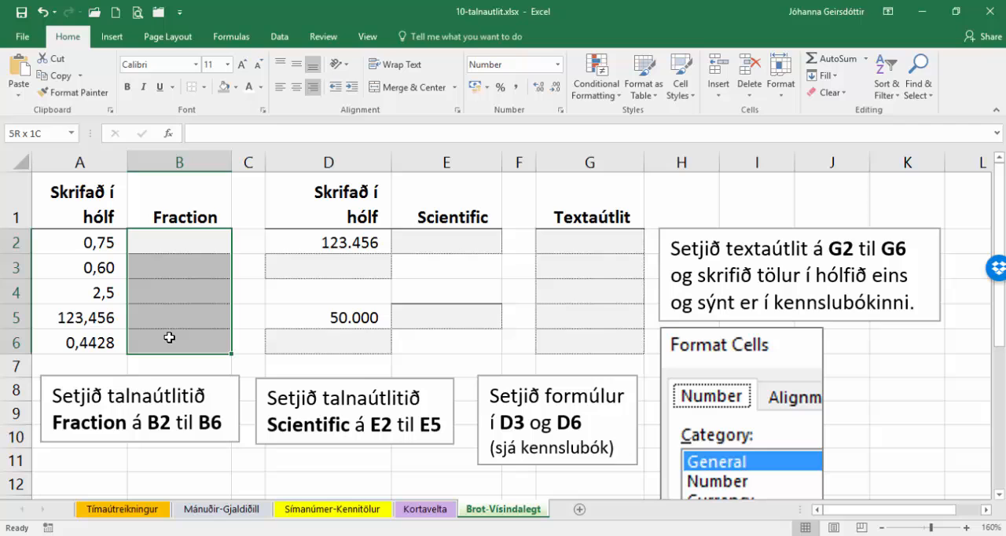
pyautogui.click(563, 110)
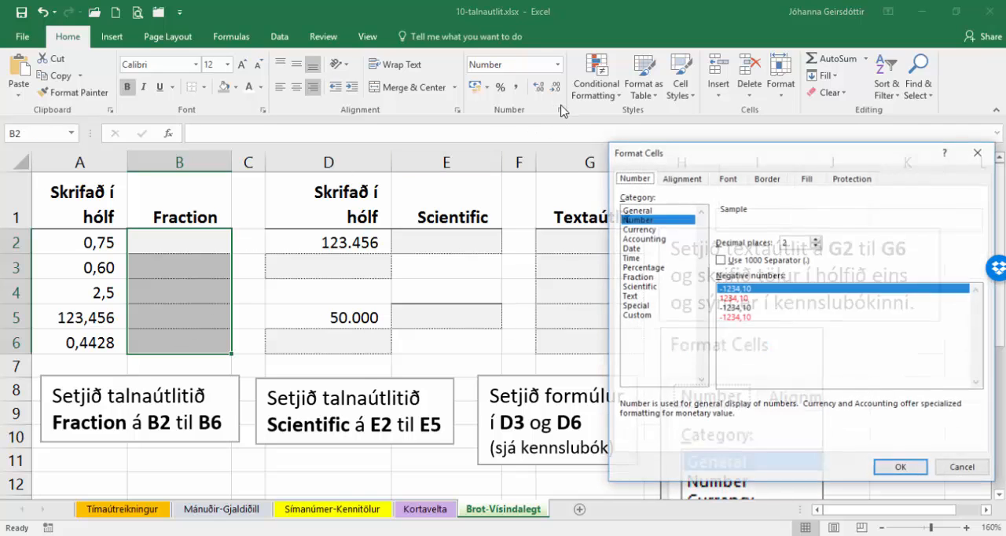
pyautogui.click(638, 276)
pyautogui.click(901, 469)
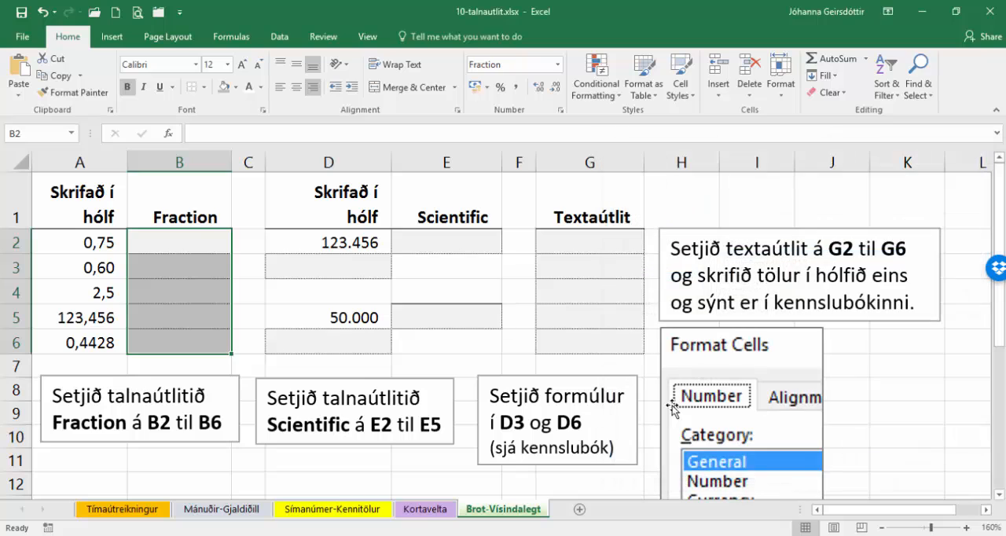
# - Enter the formula =A2 in cell B2 and fill it down through B6
pyautogui.click(197, 236)
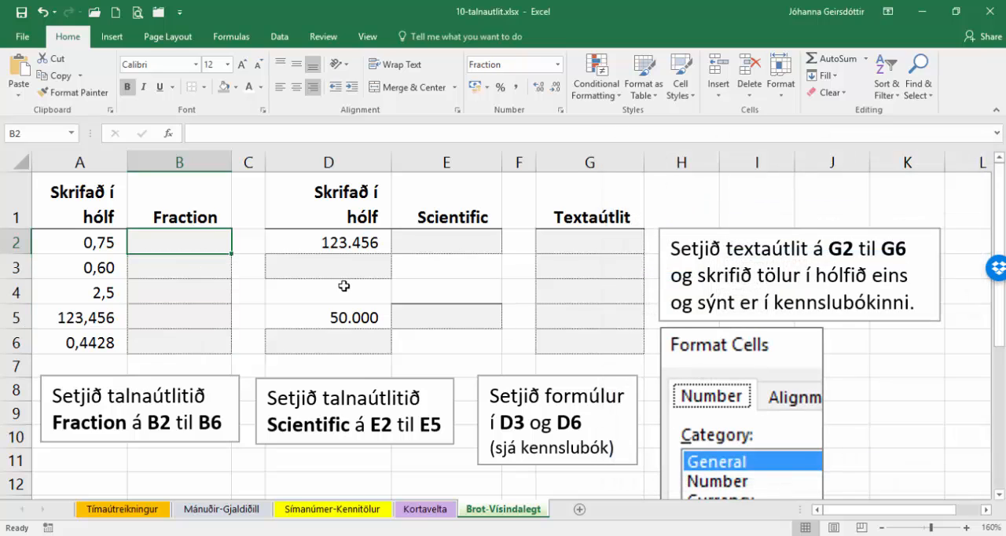
pyautogui.write('=')
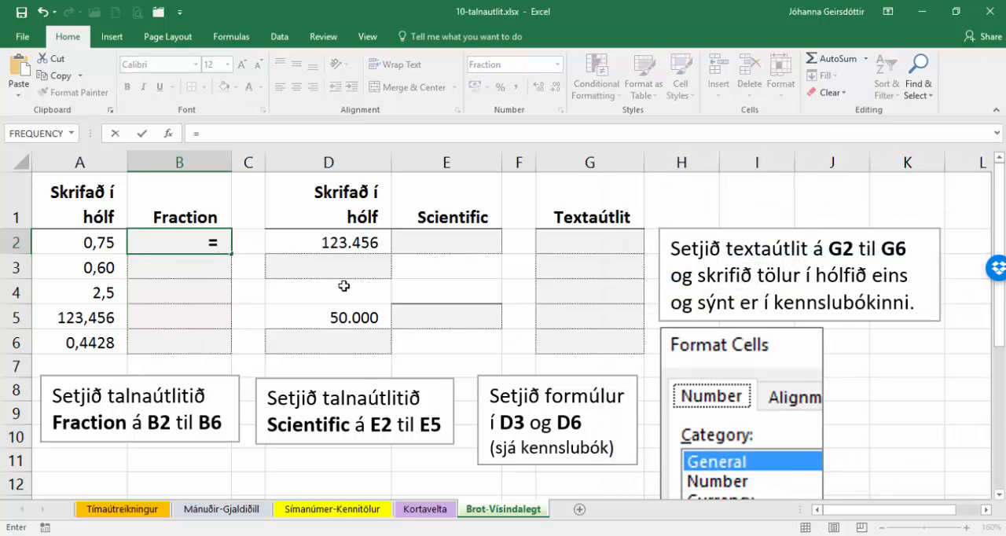
pyautogui.click(79, 245)
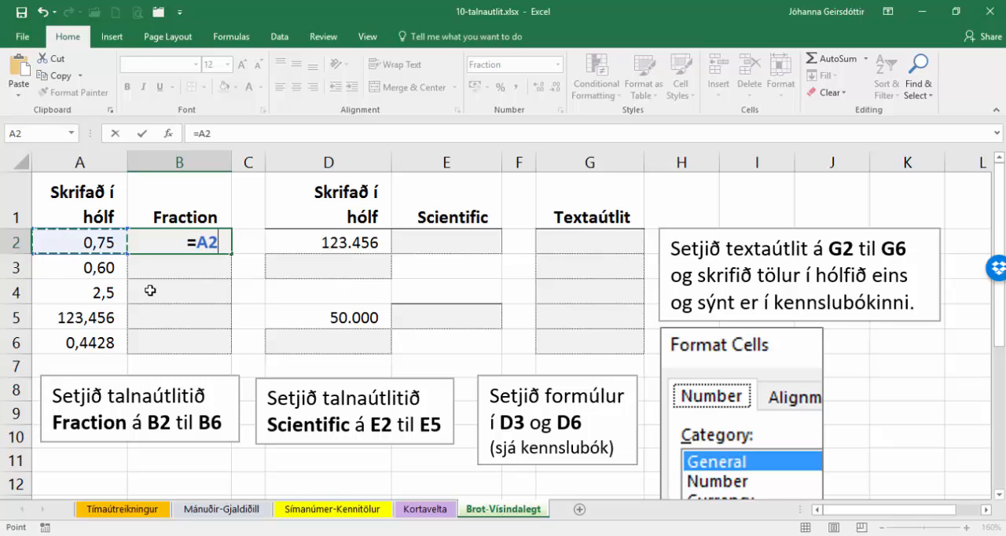
pyautogui.hotkey('ctrl', 'Return')
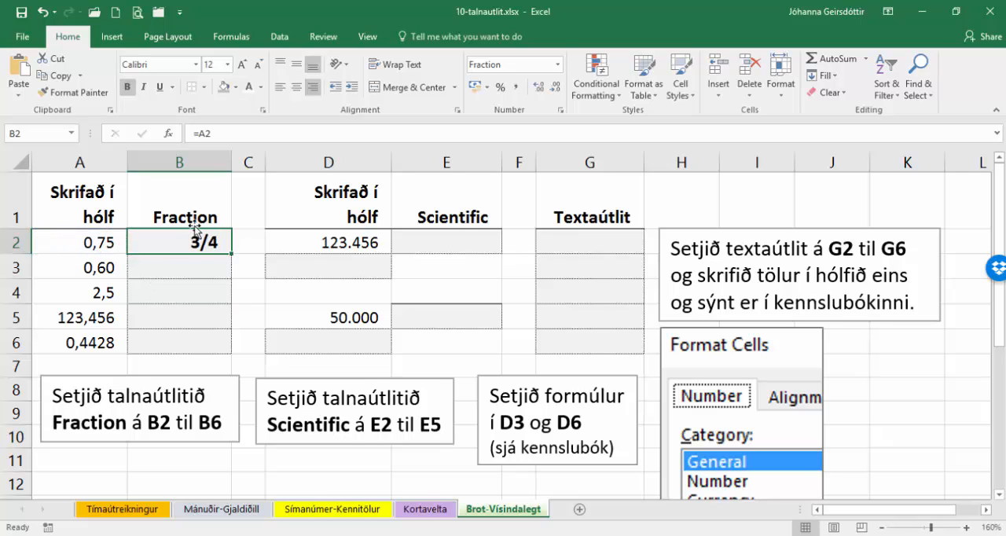
pyautogui.moveTo(232, 253); pyautogui.dragTo(231, 354)
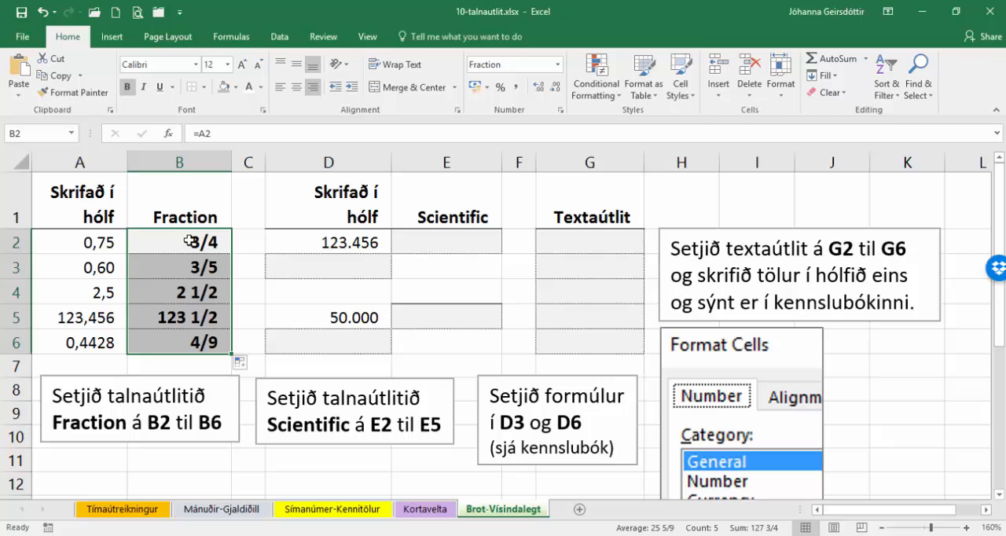
# - Apply the Scientific number format with 2 decimal places to cells E2 and E5
pyautogui.click(421, 244)
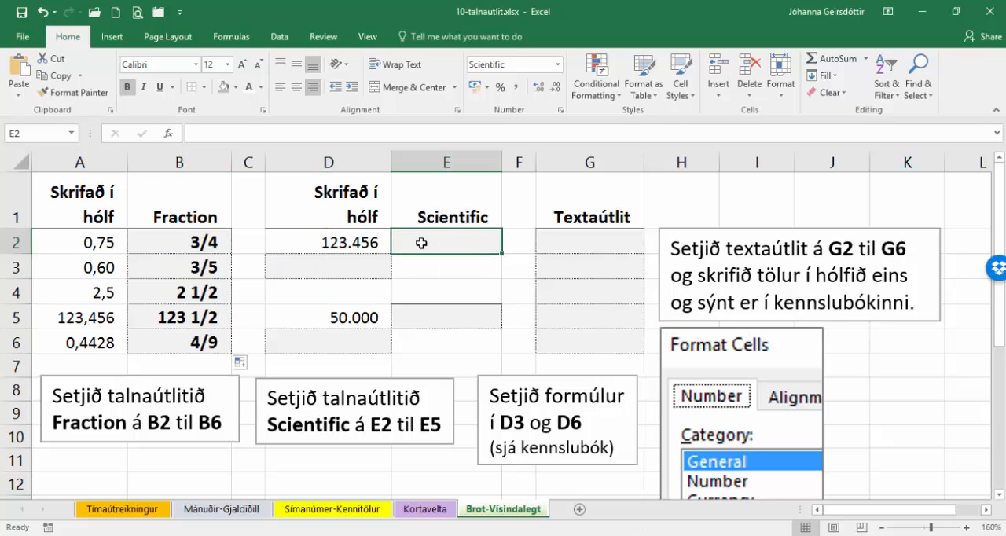
pyautogui.click(560, 111)
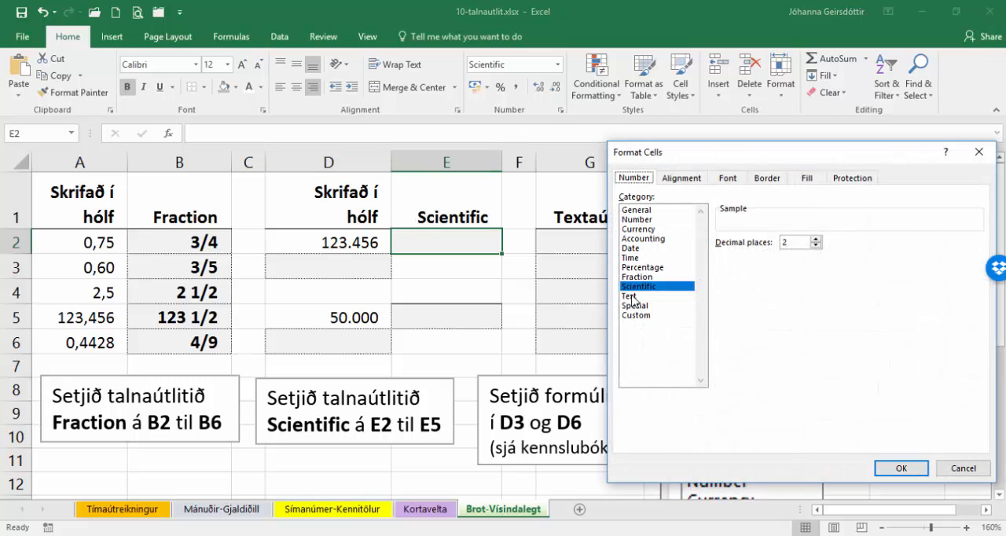
pyautogui.click(901, 471)
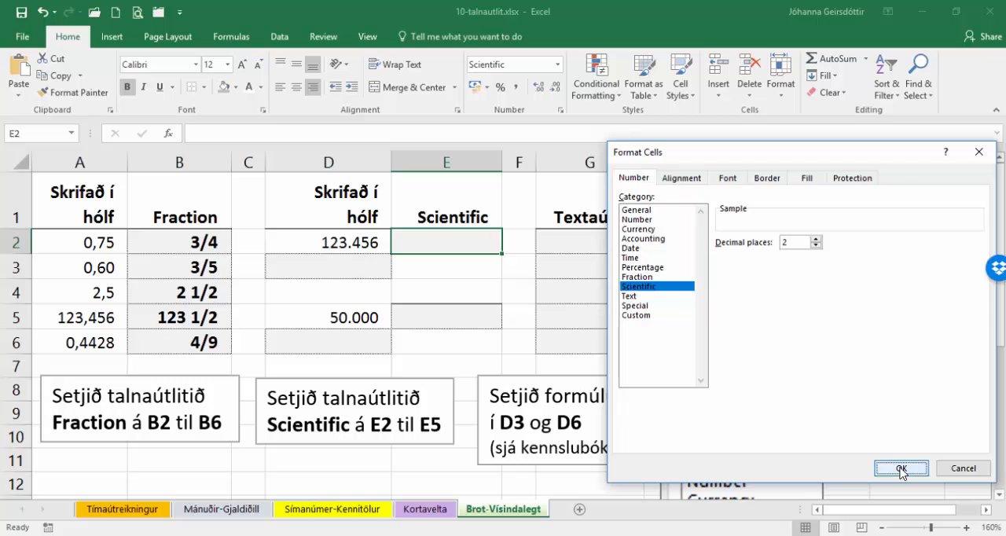
pyautogui.click(471, 316)
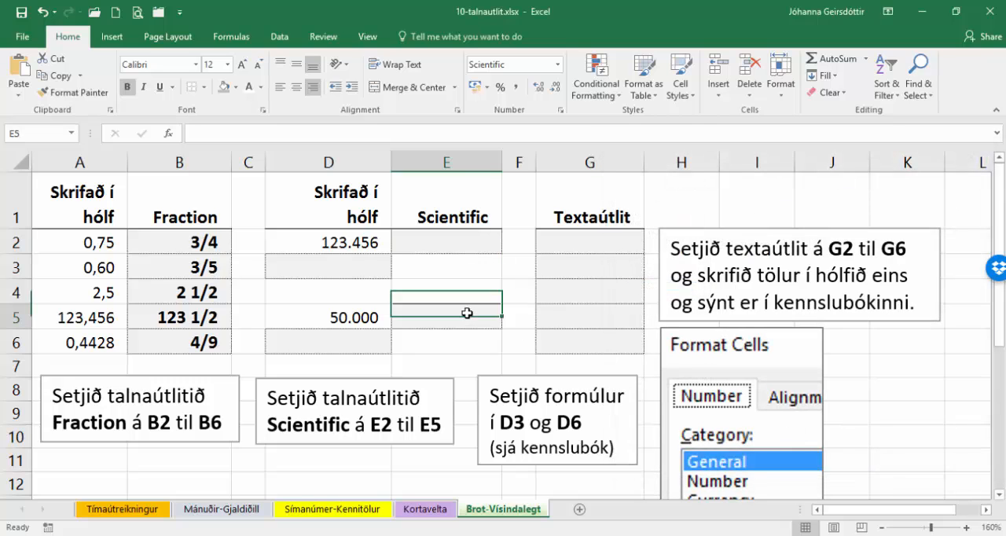
pyautogui.click(559, 111)
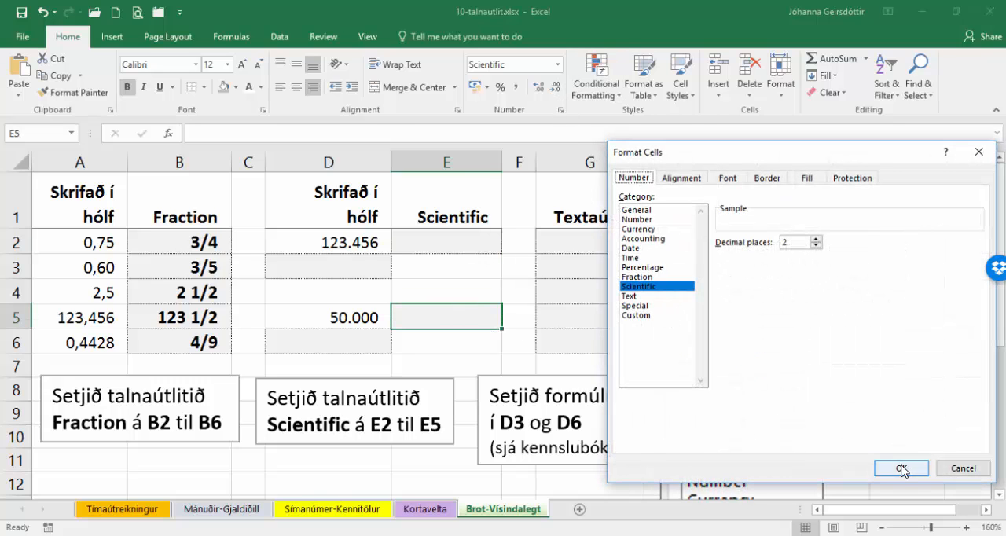
pyautogui.click(901, 469)
# - Enter the formula =D2 in cell E2 and =D5 in cell E5
pyautogui.click(445, 240)
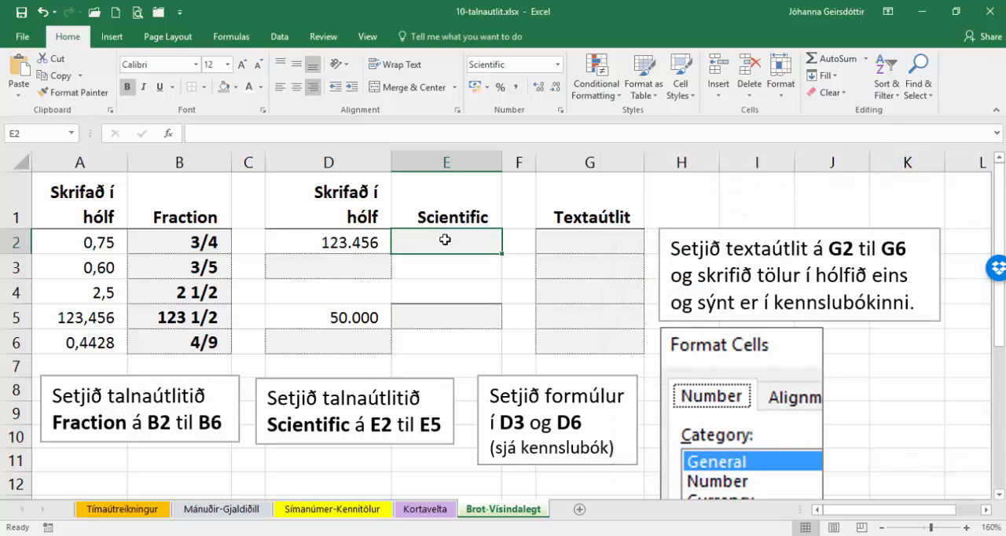
pyautogui.write('=')
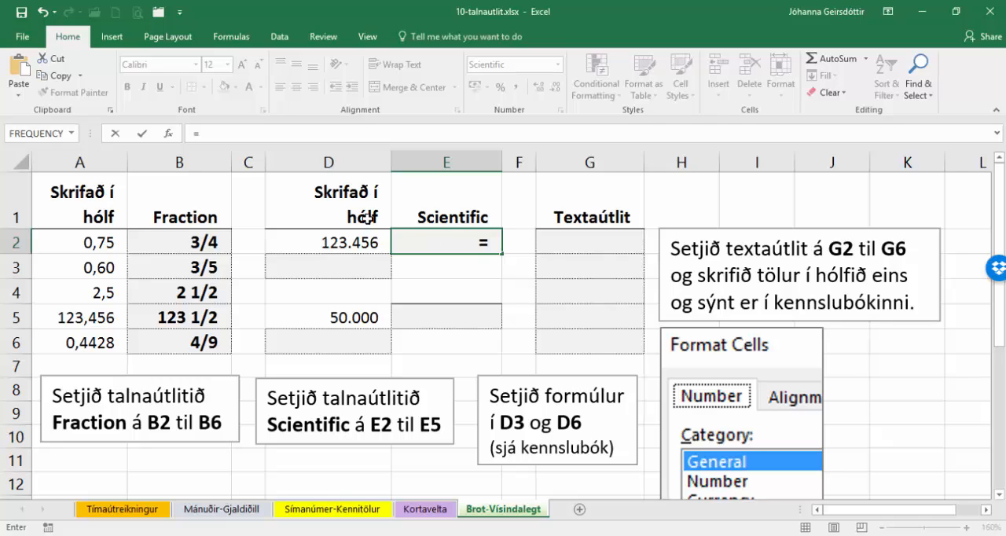
pyautogui.click(338, 240)
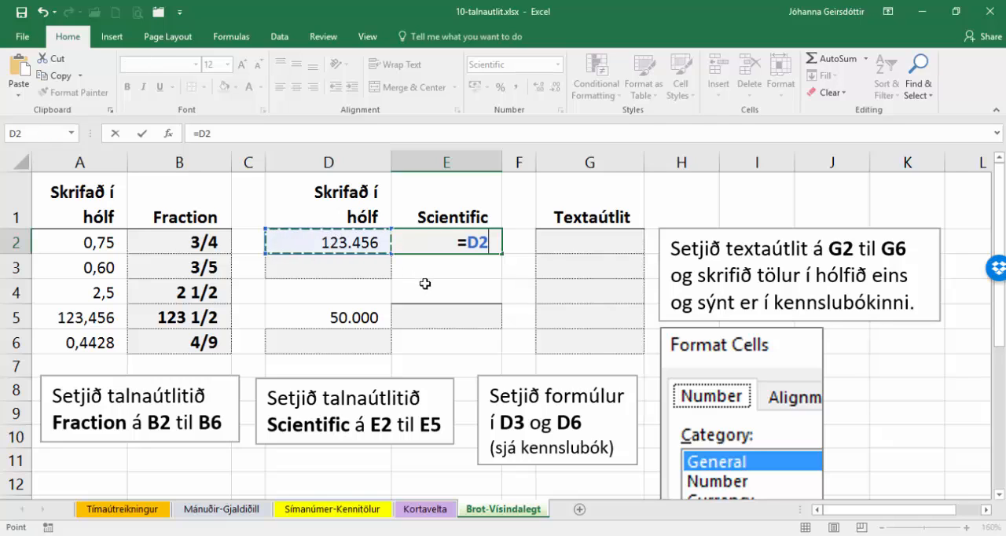
pyautogui.press('Return')
pyautogui.click(425, 311)
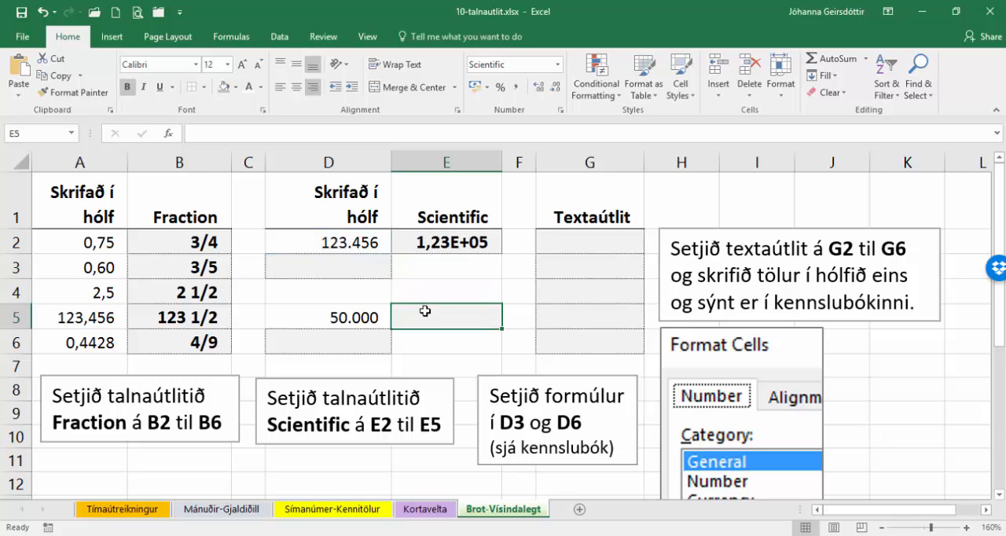
pyautogui.write('=')
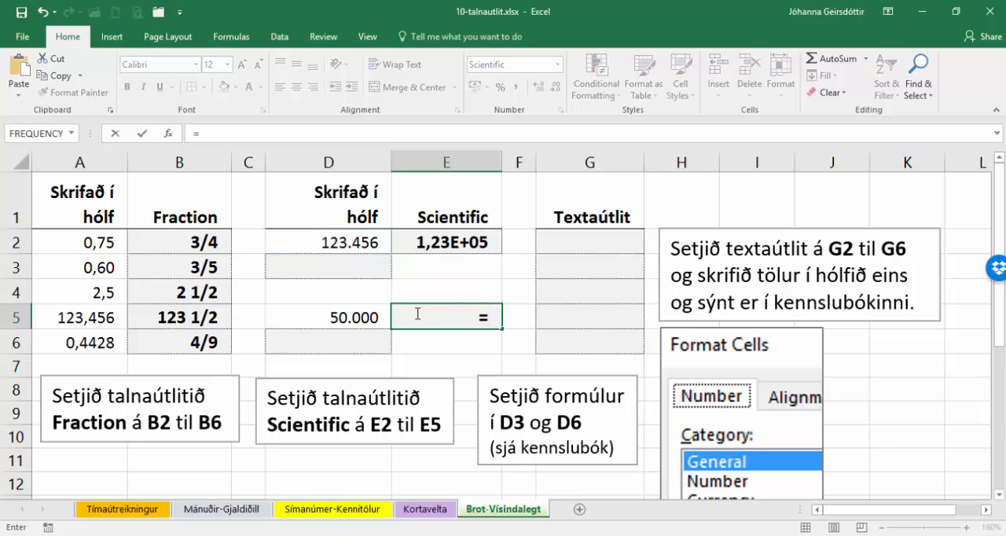
pyautogui.click(338, 316)
pyautogui.press('Return')
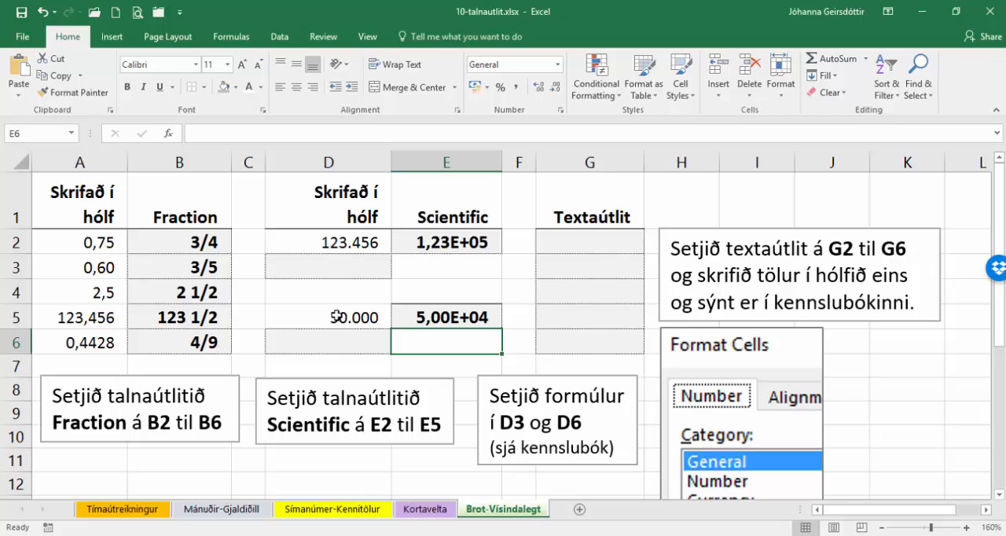
# - Enter the formula =D2*10^2 in cell D3
pyautogui.click(331, 266)
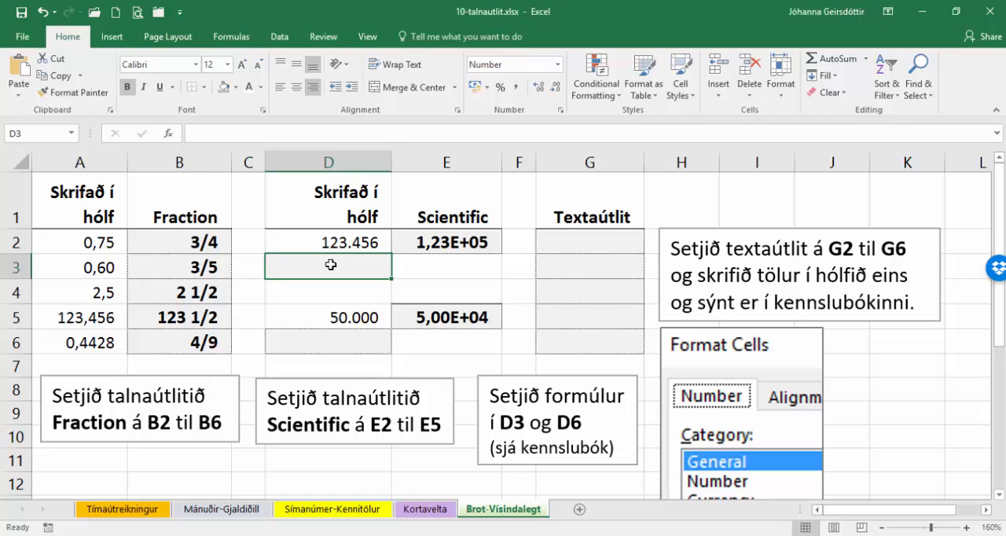
pyautogui.write('=')
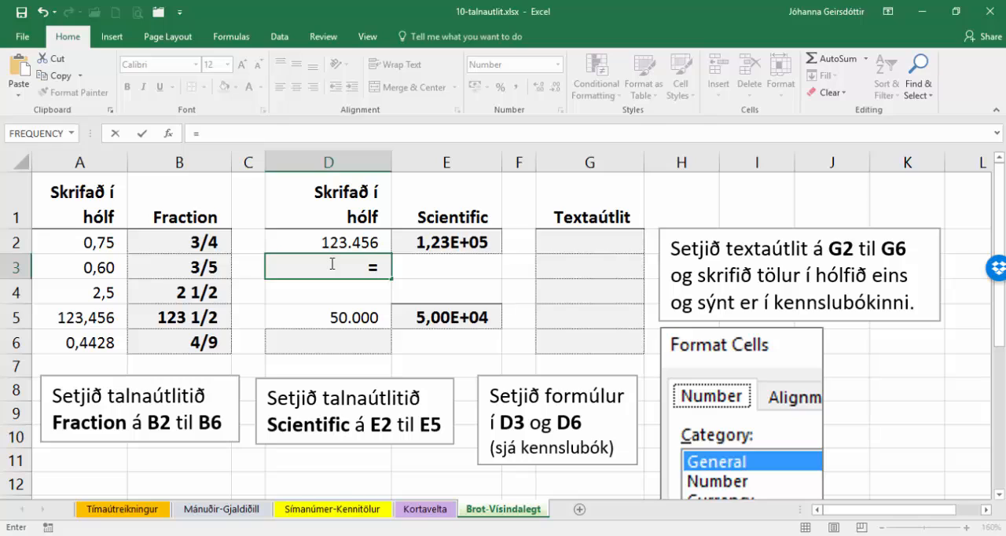
pyautogui.click(326, 243)
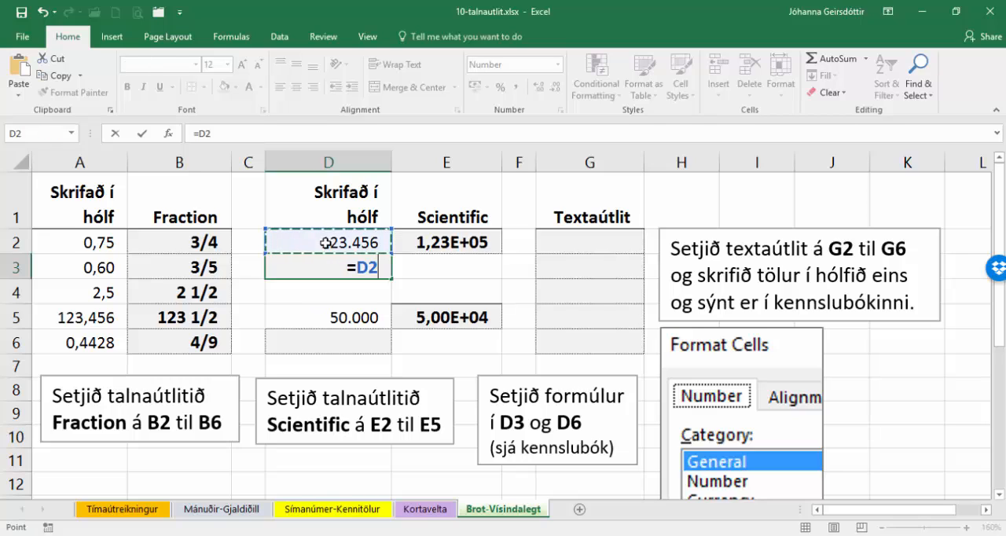
pyautogui.write('*10')
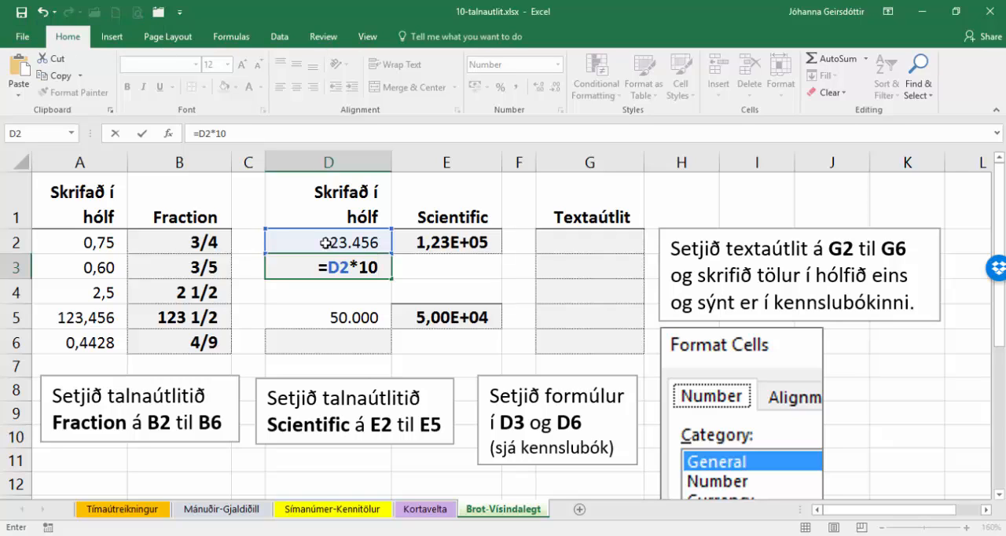
pyautogui.write('^')
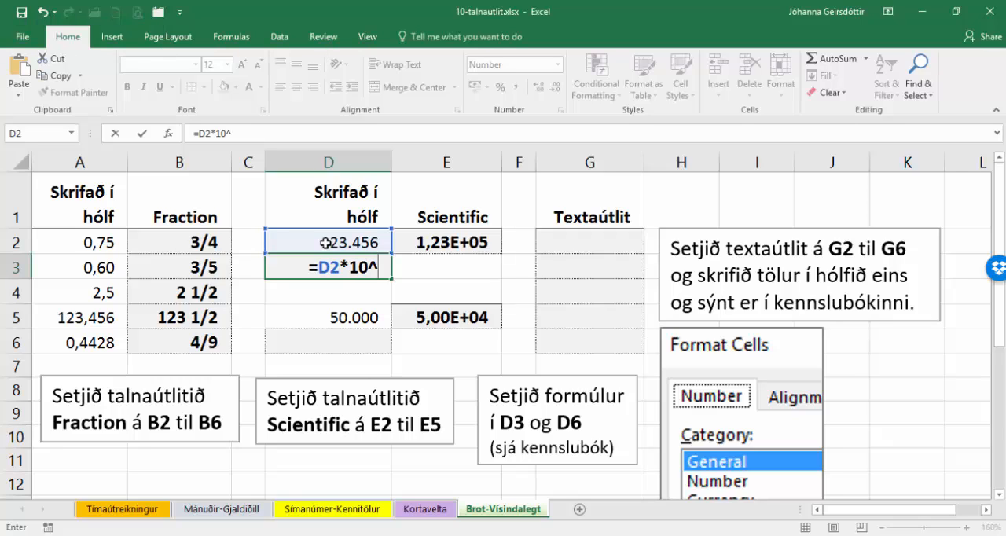
pyautogui.write('2')
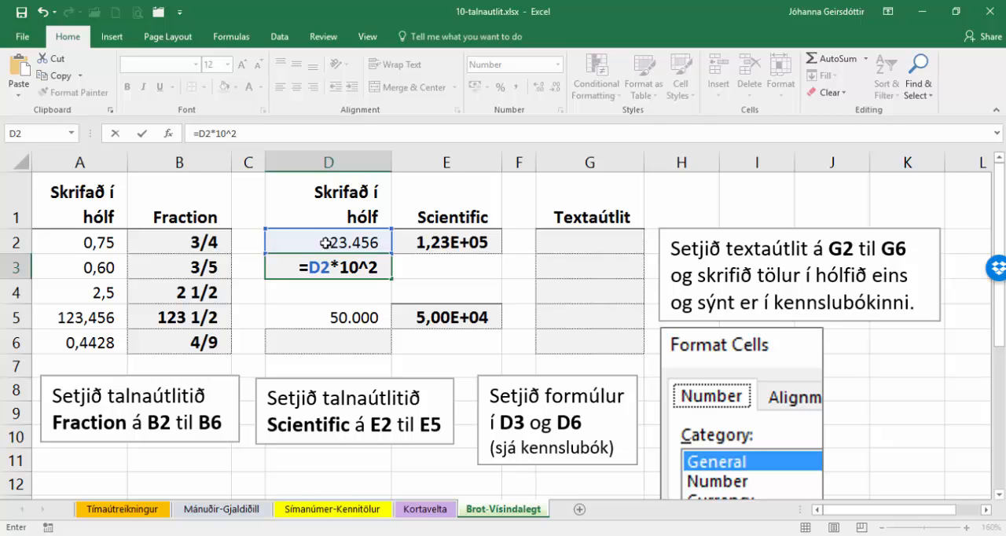
pyautogui.press('Return')
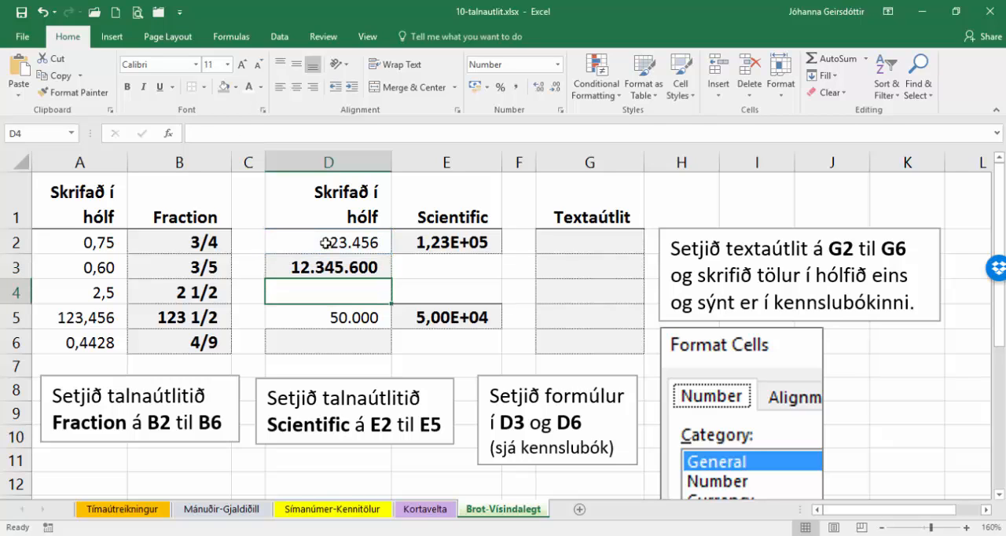
# - Enter the formula =D5*10^2 in cell D6
pyautogui.click(321, 346)
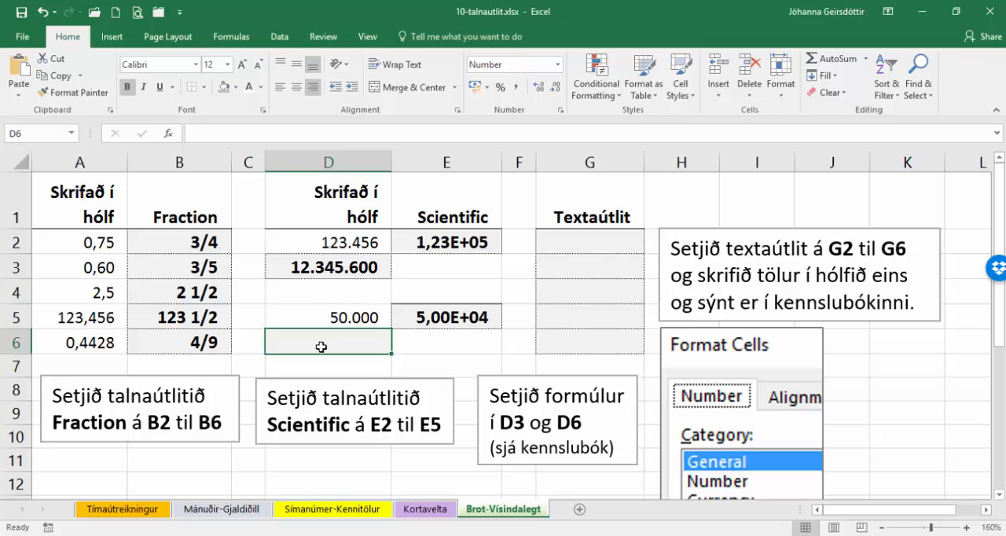
pyautogui.write('=')
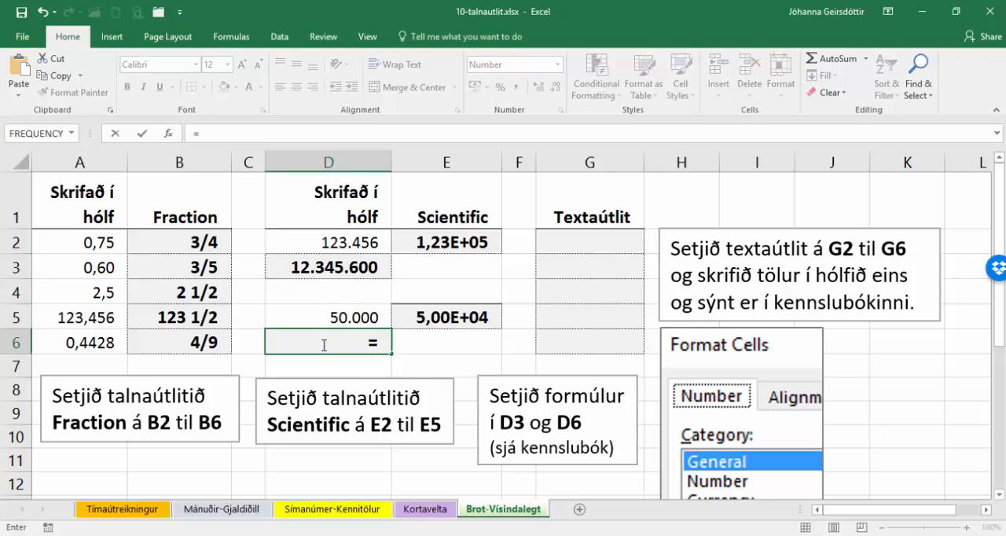
pyautogui.click(324, 311)
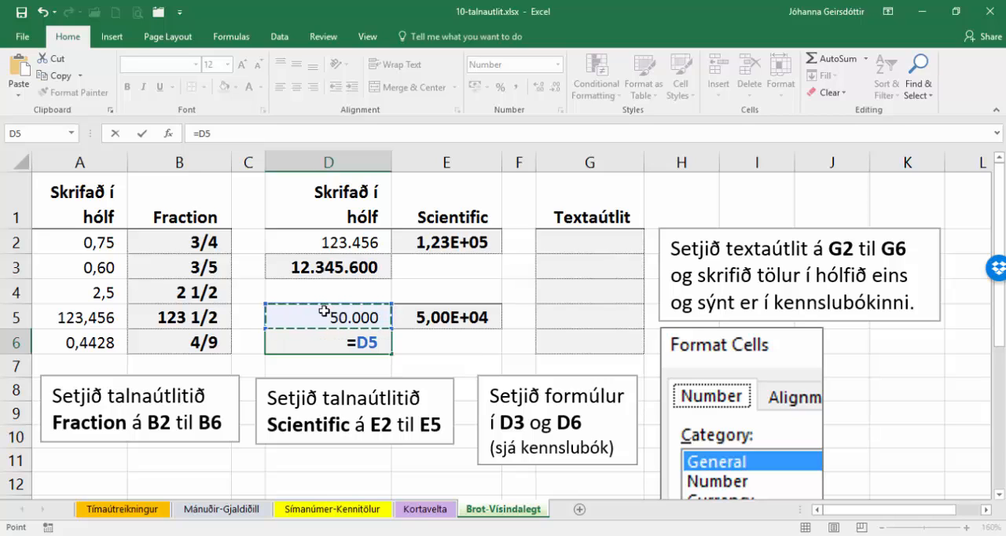
pyautogui.write('*')
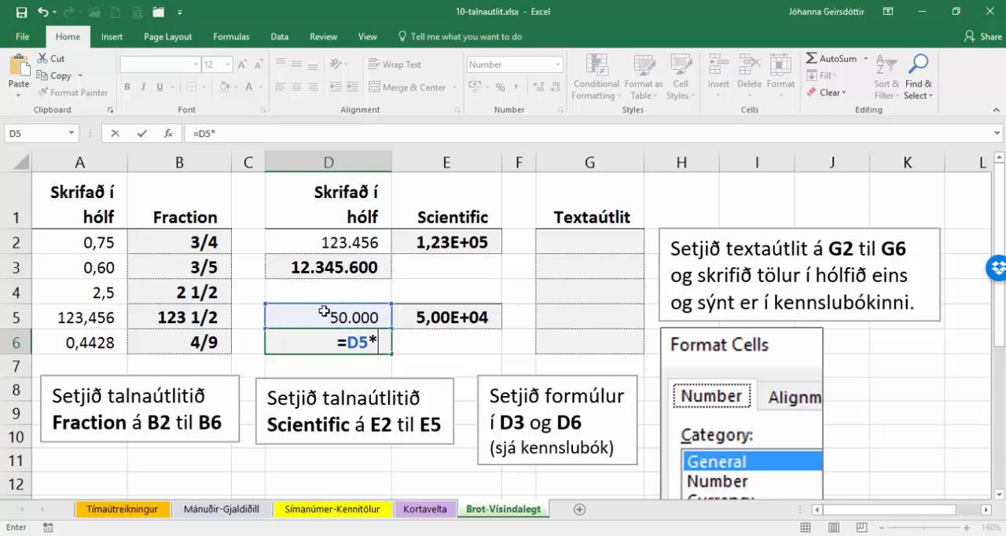
pyautogui.write('10')
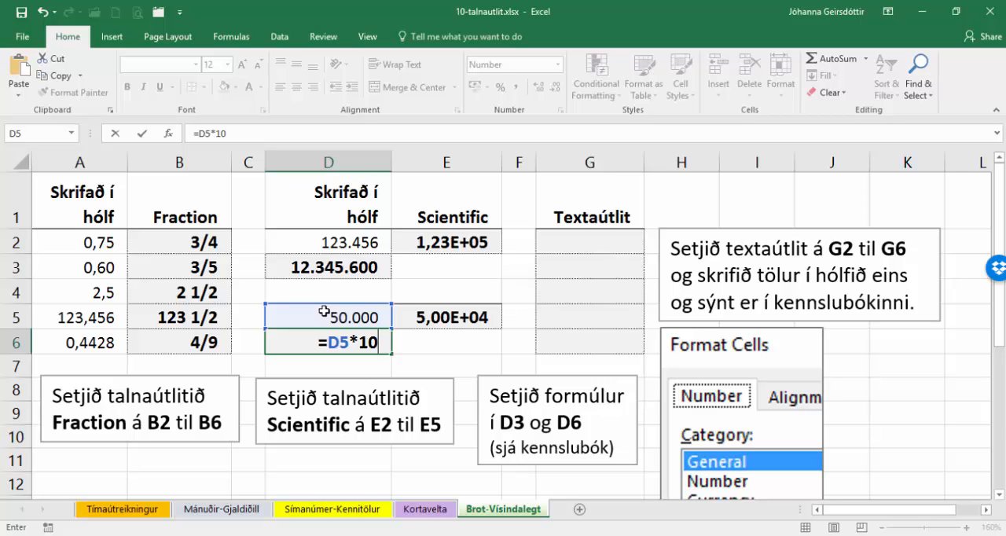
pyautogui.write('^2')
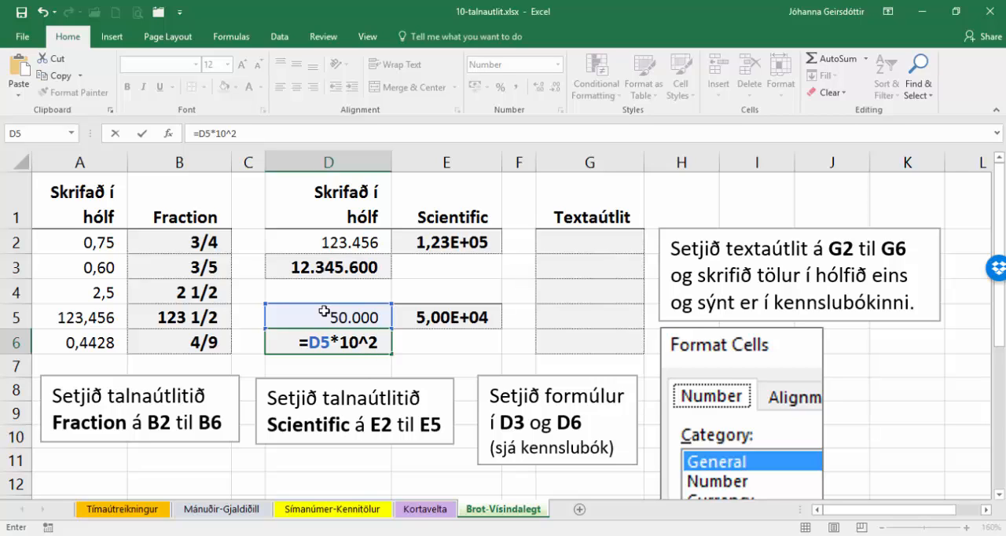
pyautogui.press('Return')
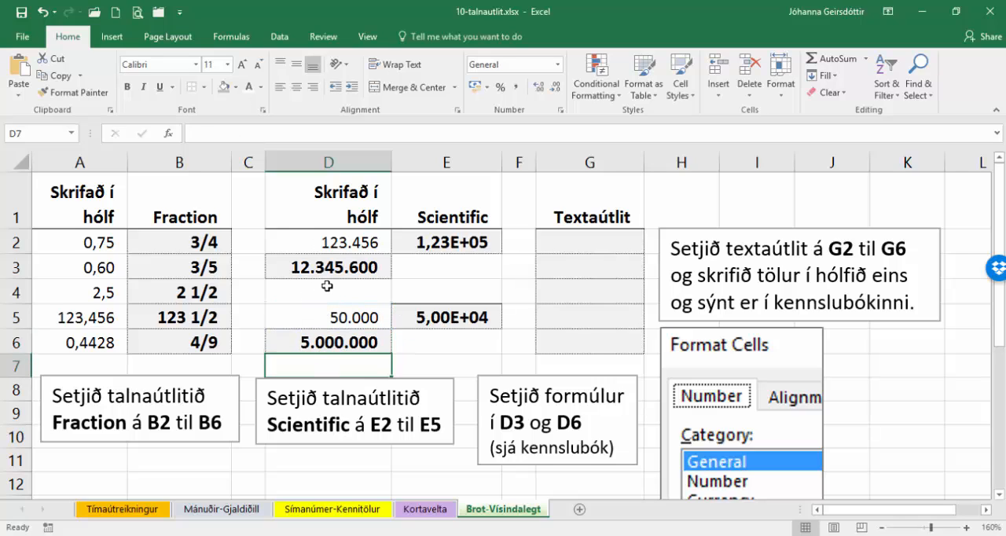
# - Try entering 1-5 in cell G2 while it still has the General number format
pyautogui.click(575, 246)
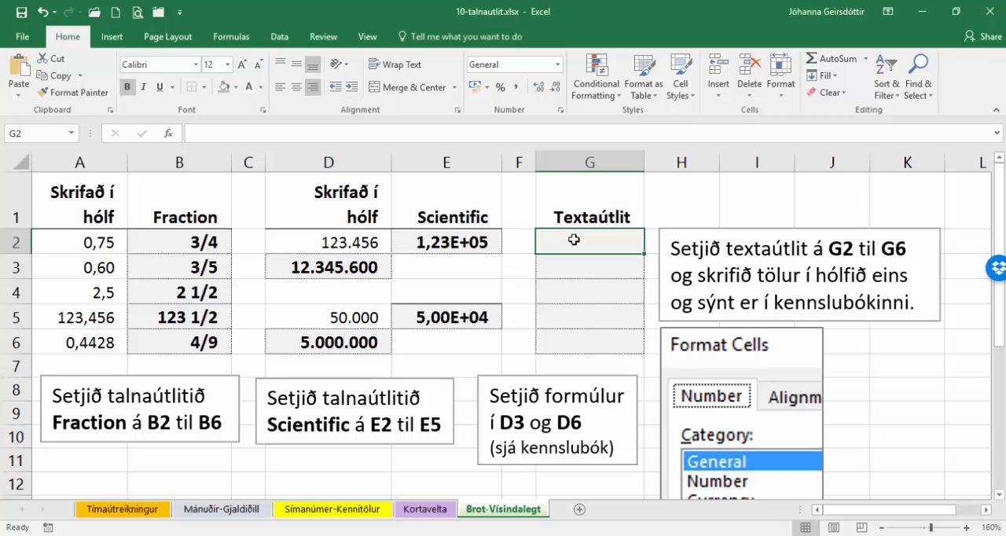
pyautogui.write('1')
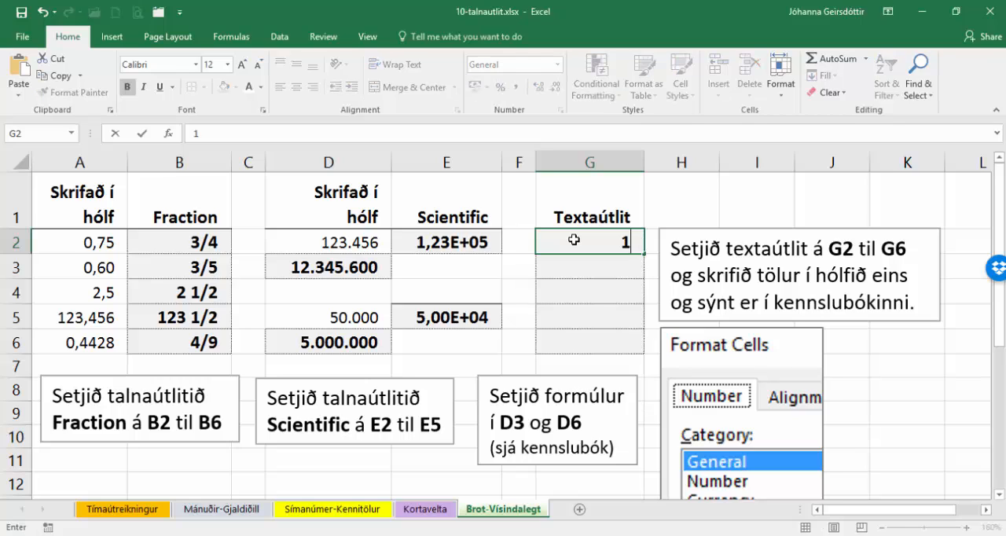
pyautogui.write('-5')
pyautogui.press('Return')
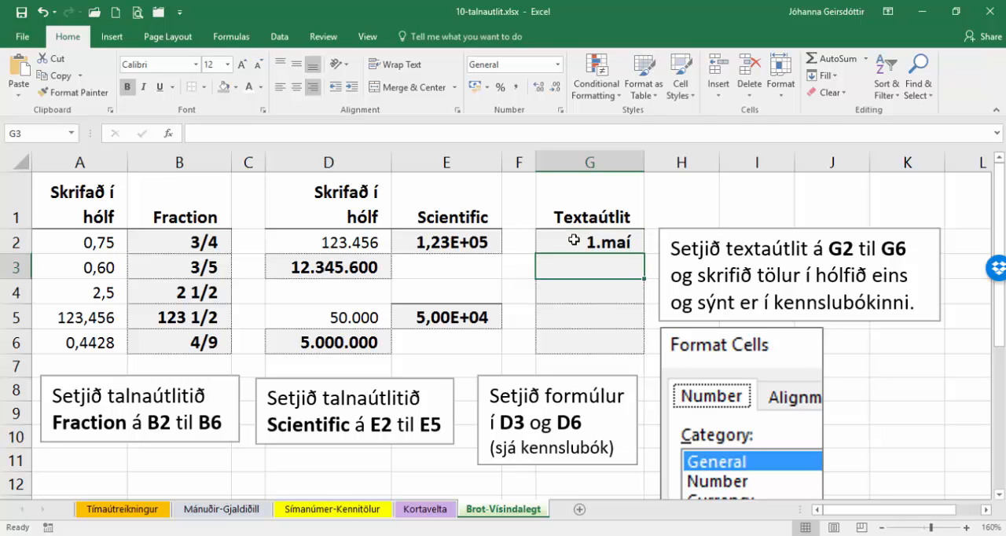
# - Apply the Text number format to cells G2 through G6
pyautogui.click(574, 241)
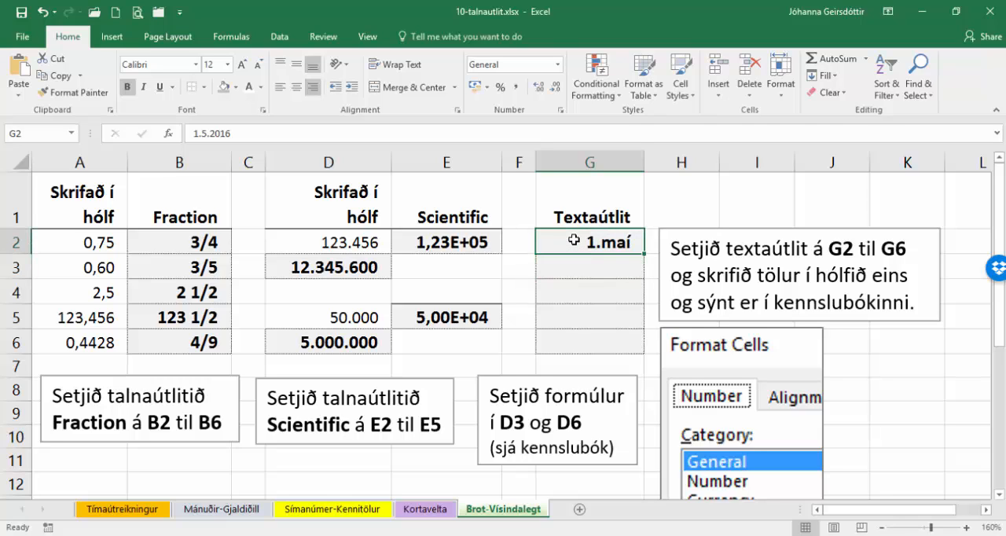
pyautogui.moveTo(574, 241); pyautogui.dragTo(580, 342)
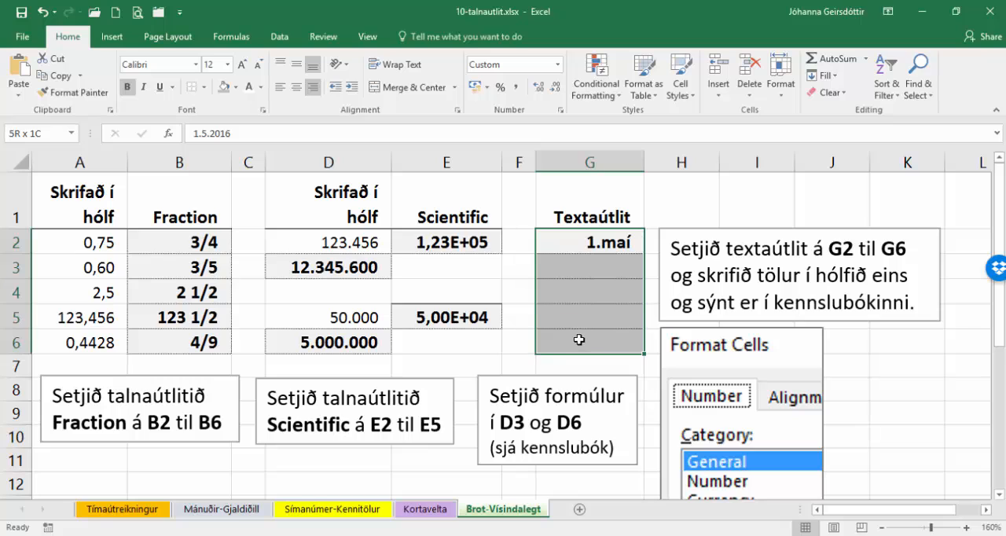
pyautogui.click(559, 112)
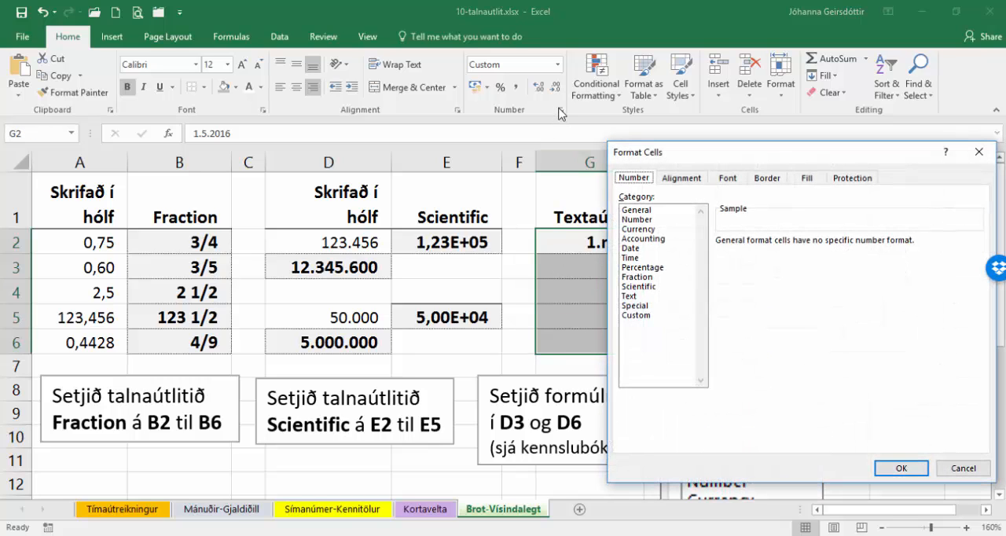
pyautogui.click(633, 297)
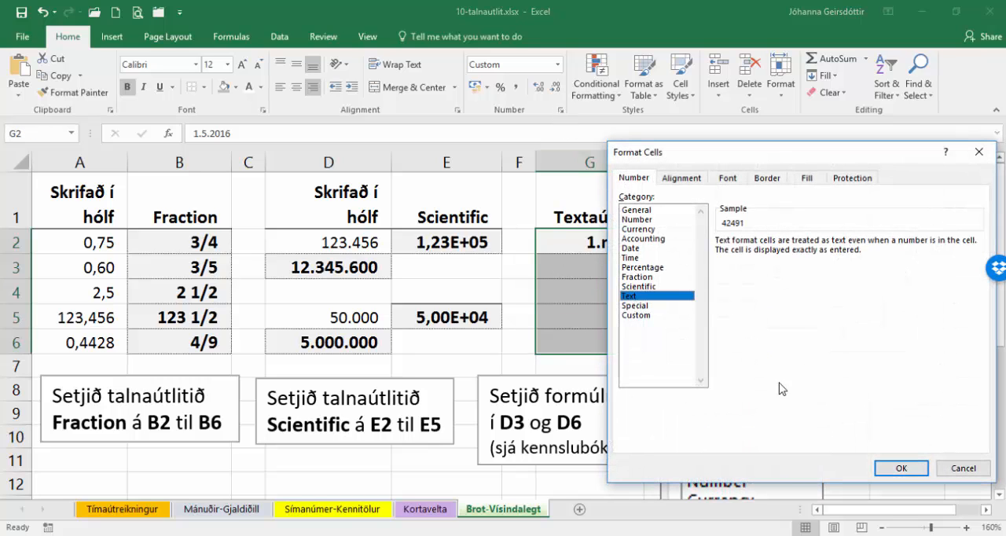
pyautogui.click(901, 468)
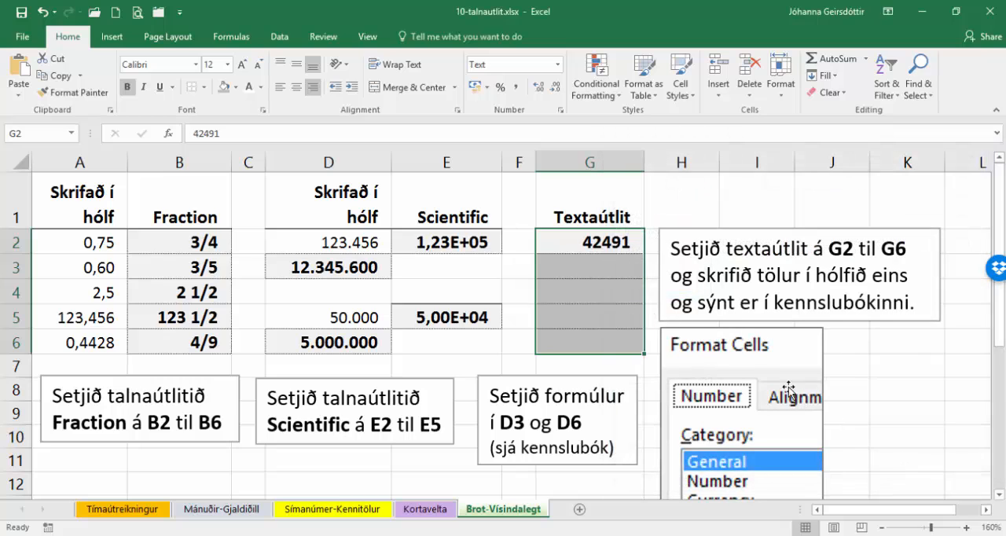
# - Fill cells G2 through G6 with the text ranges 1-5, 6-10, 11-15, 16-20 and 21-25
pyautogui.click(610, 234)
pyautogui.write('1-5')
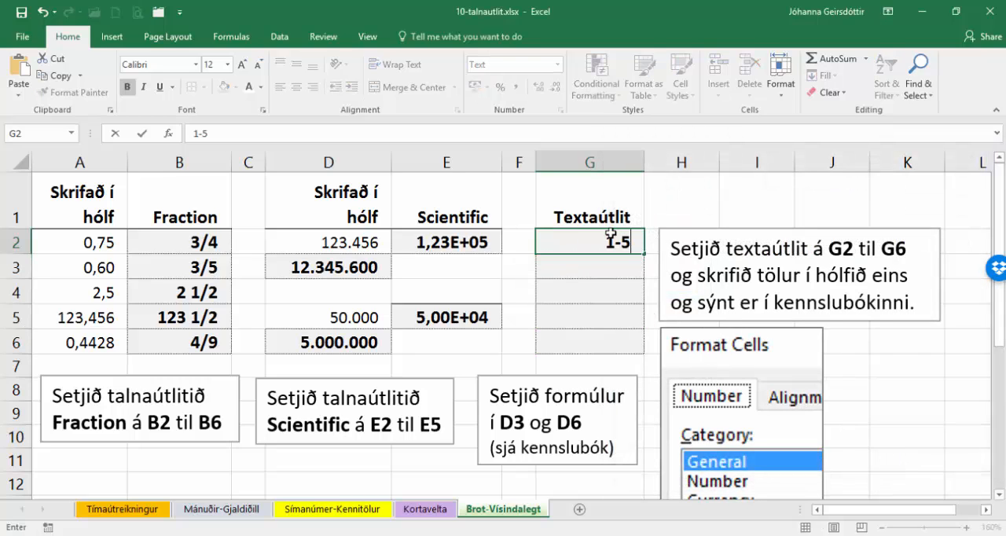
pyautogui.press('Return')
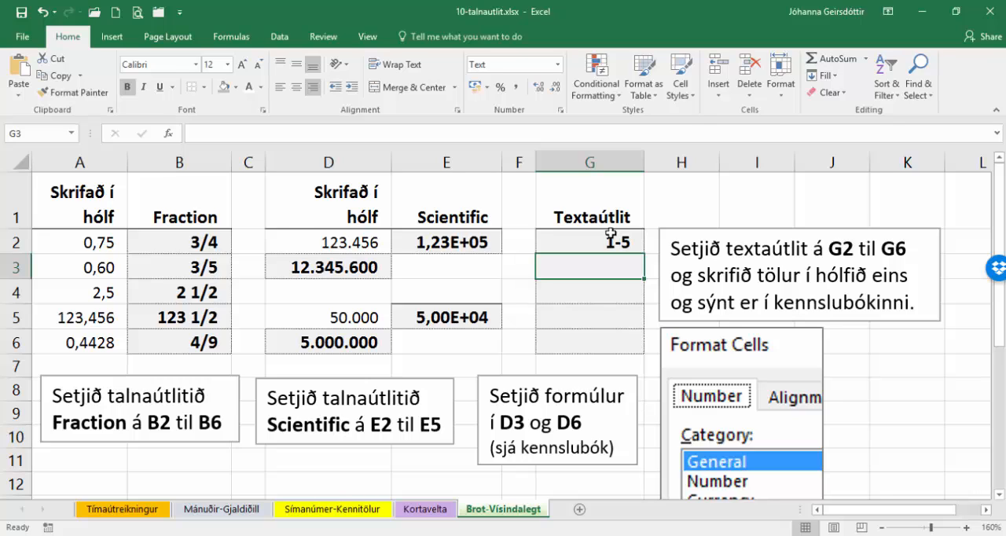
pyautogui.write('6-10')
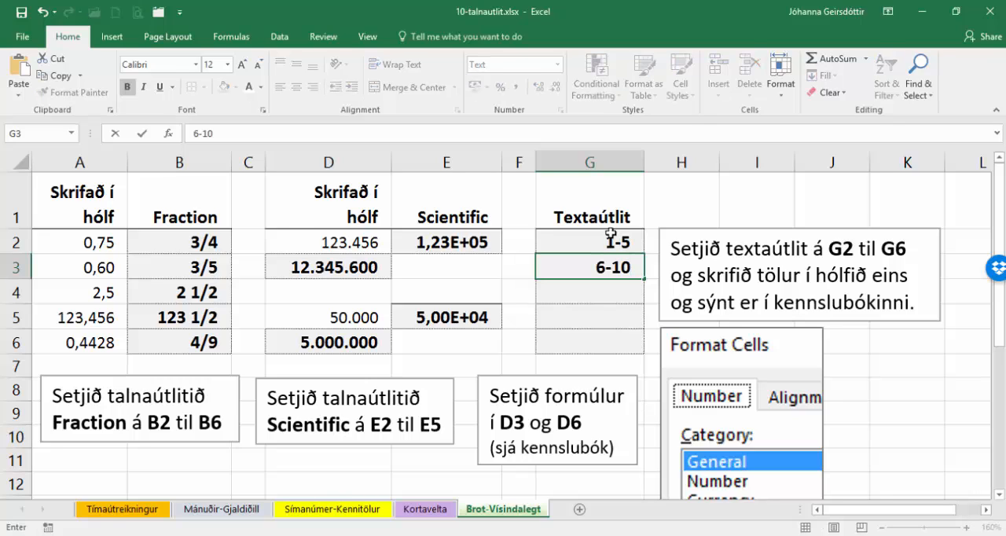
pyautogui.press('Return')
pyautogui.write('11-15')
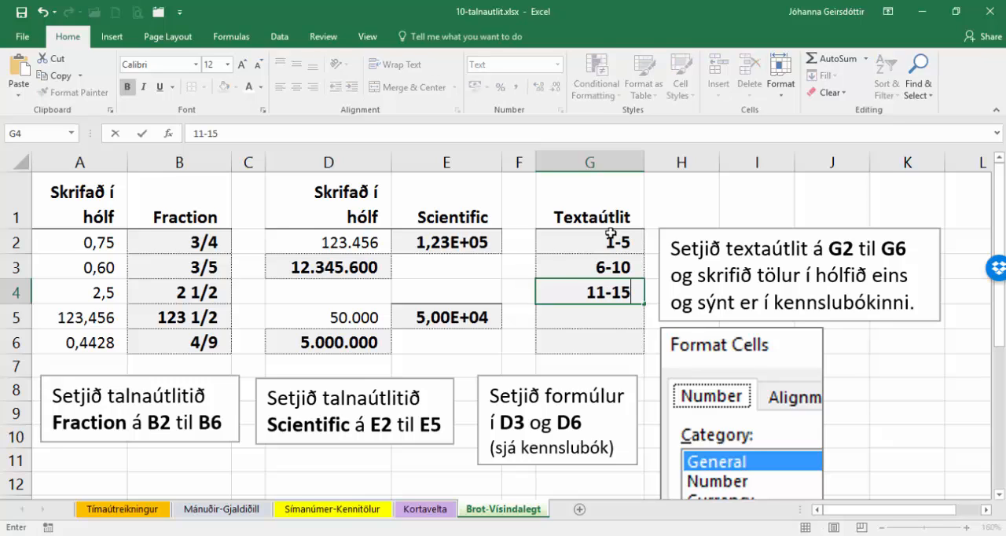
pyautogui.press('Return')
pyautogui.write('16-20')
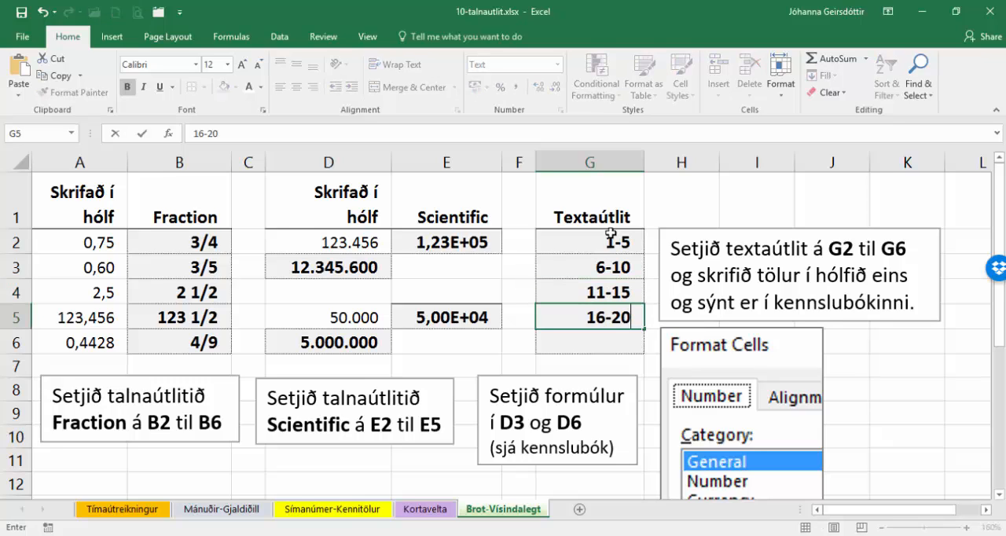
pyautogui.press('Return')
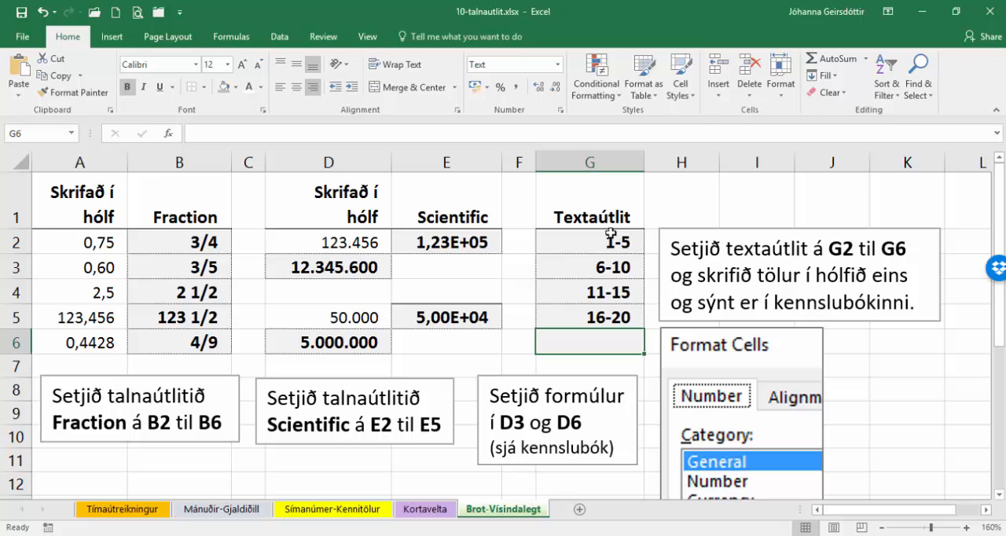
pyautogui.write('21-25')
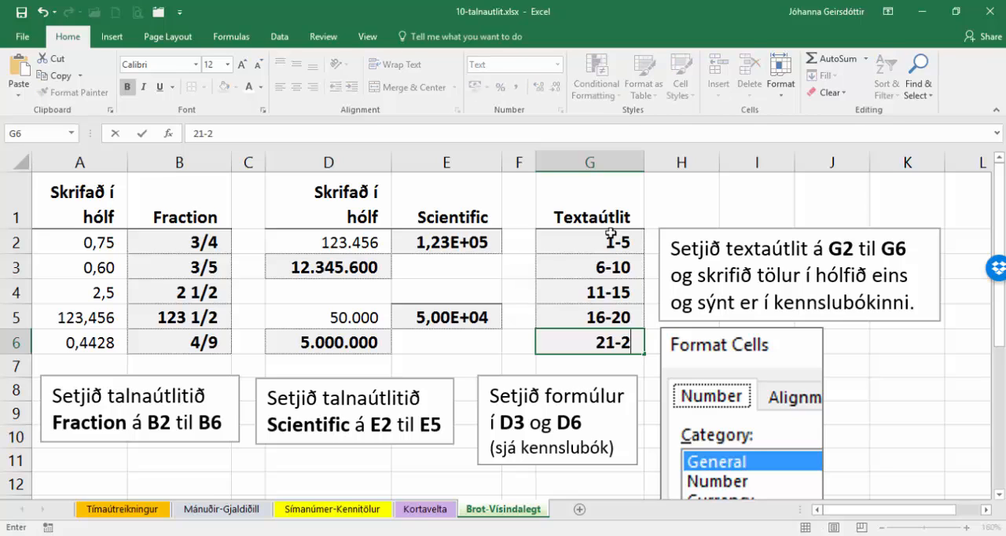
pyautogui.click(863, 344)
pyautogui.scroll(-2, 628, 332)
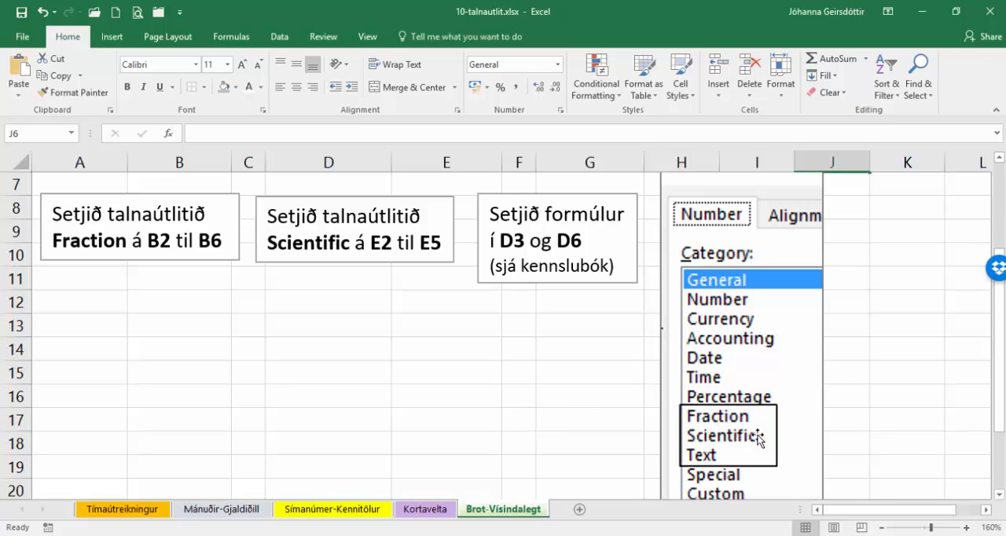
pyautogui.scroll(2, 598, 401)
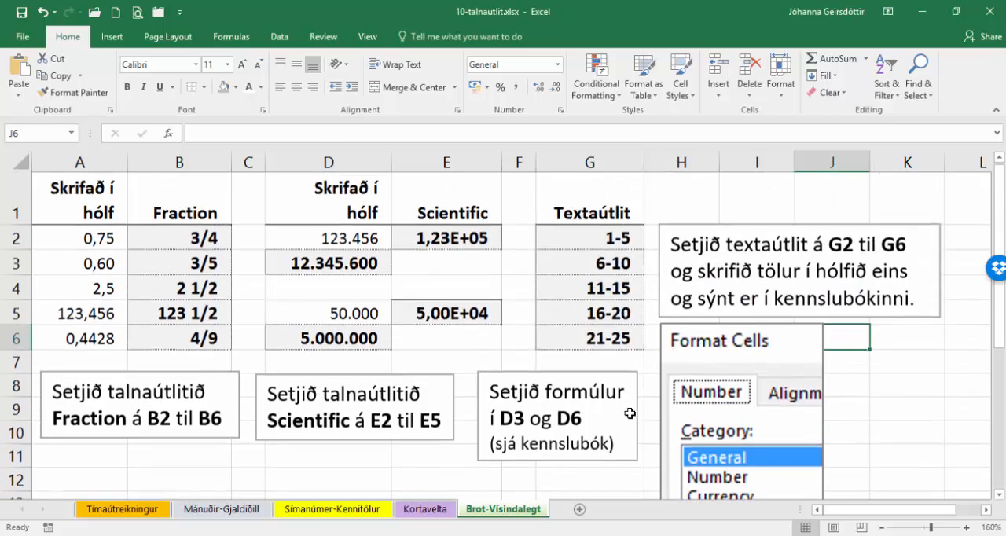